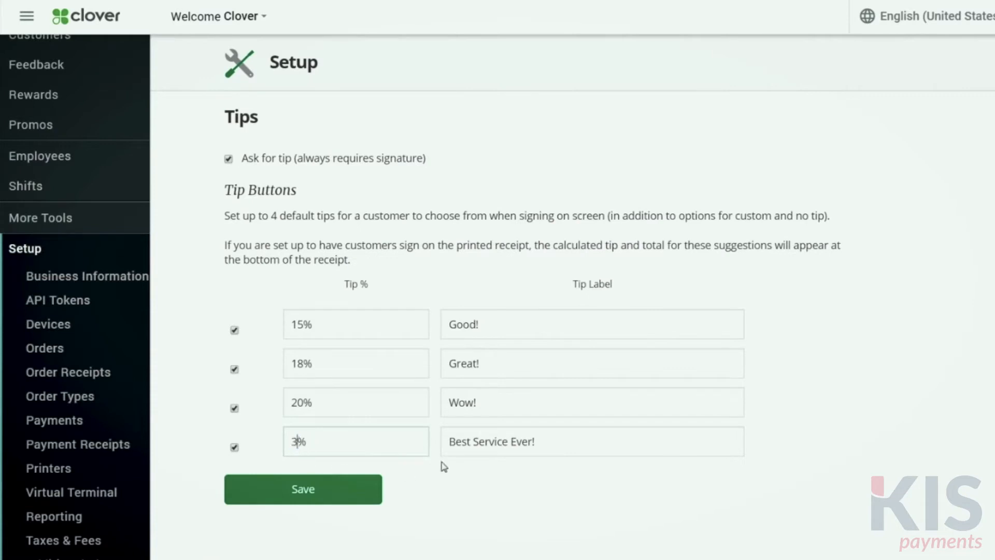
Change the fourth tip button's label to "Amazing!" and save the tip settings
{"action": "left_click_drag", "start_coordinate": [537, 441], "coordinate": [421, 442]}
{"action": "type", "text": "Amazing!"}
{"action": "left_click", "coordinate": [309, 490]}
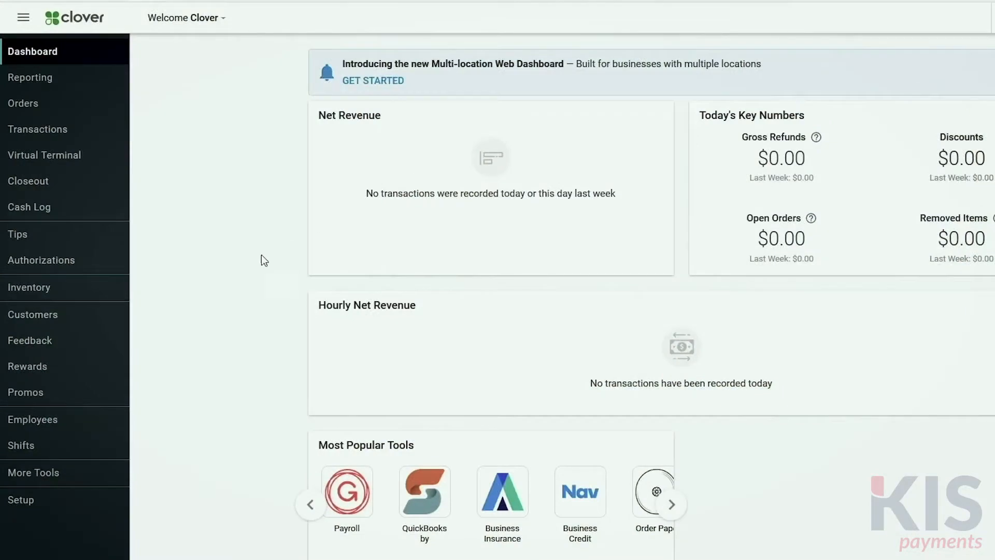
Open the Inventory section of the web dashboard
{"action": "left_click", "coordinate": [62, 294]}
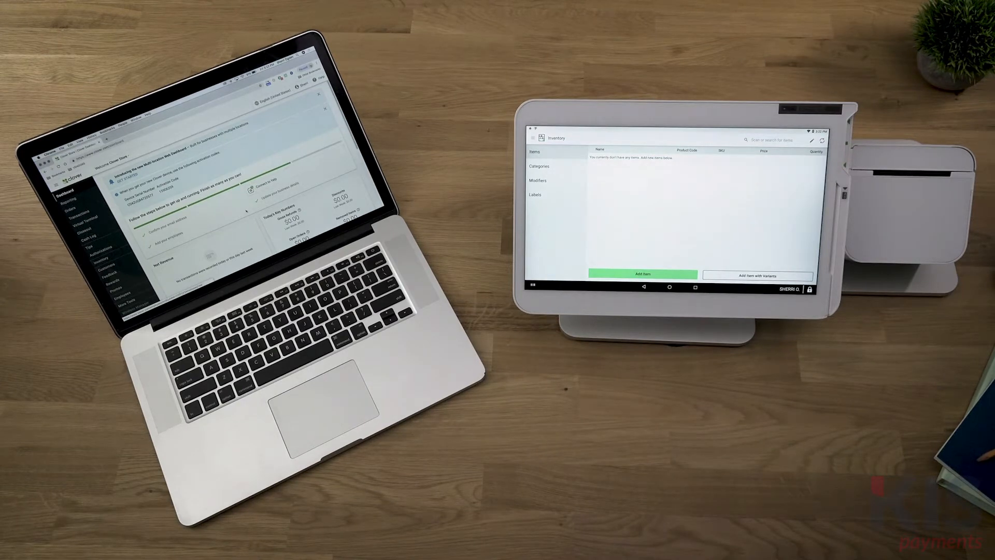
{"action": "left_click", "coordinate": [669, 287]}
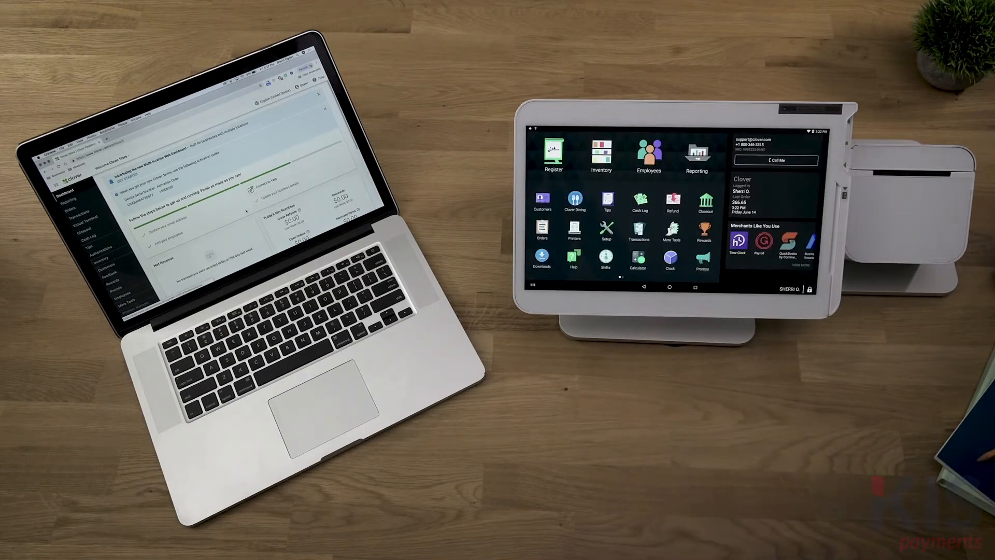
{"action": "left_click", "coordinate": [649, 153]}
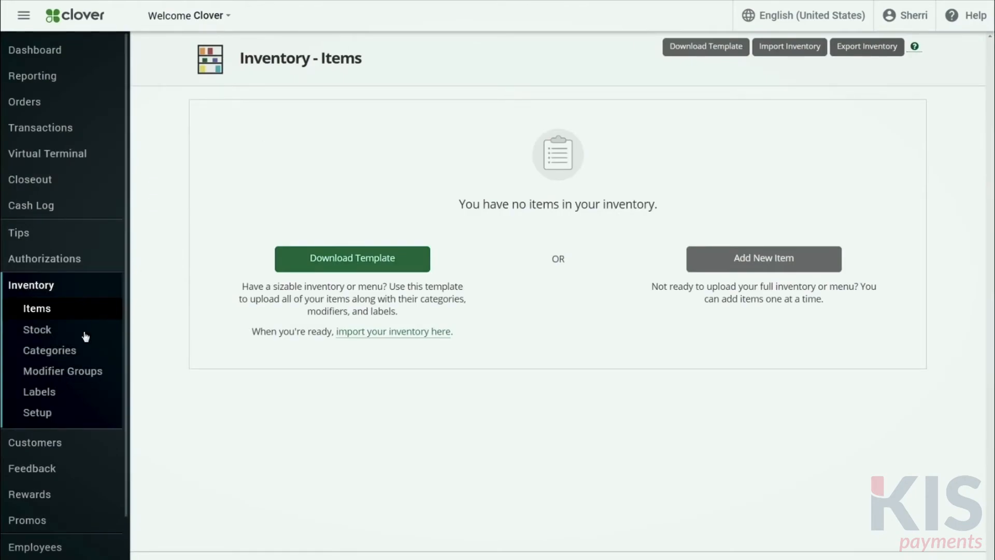
Add a new inventory category named "Appetizers" and save it
{"action": "left_click", "coordinate": [58, 351]}
{"action": "left_click", "coordinate": [187, 108]}
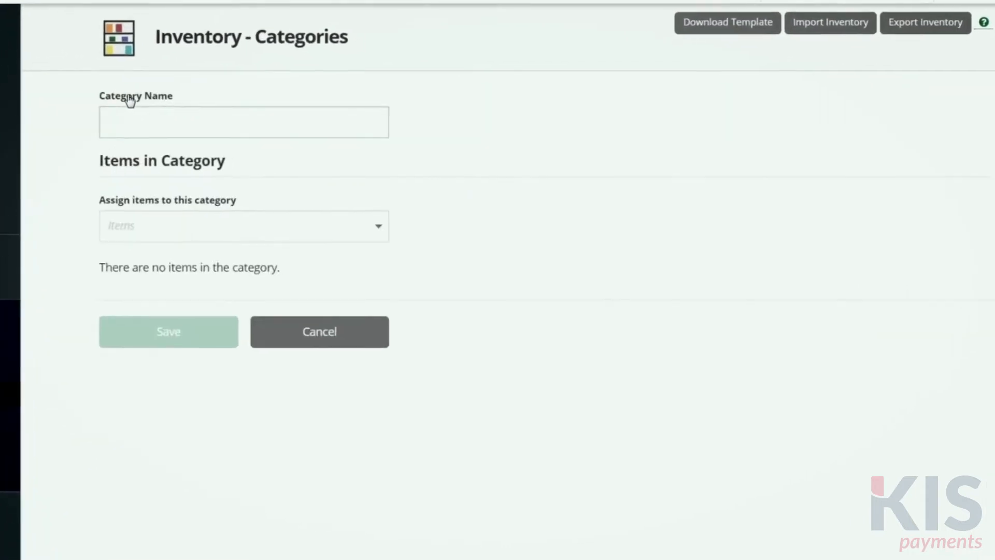
{"action": "left_click", "coordinate": [133, 124]}
{"action": "type", "text": "Appetizers"}
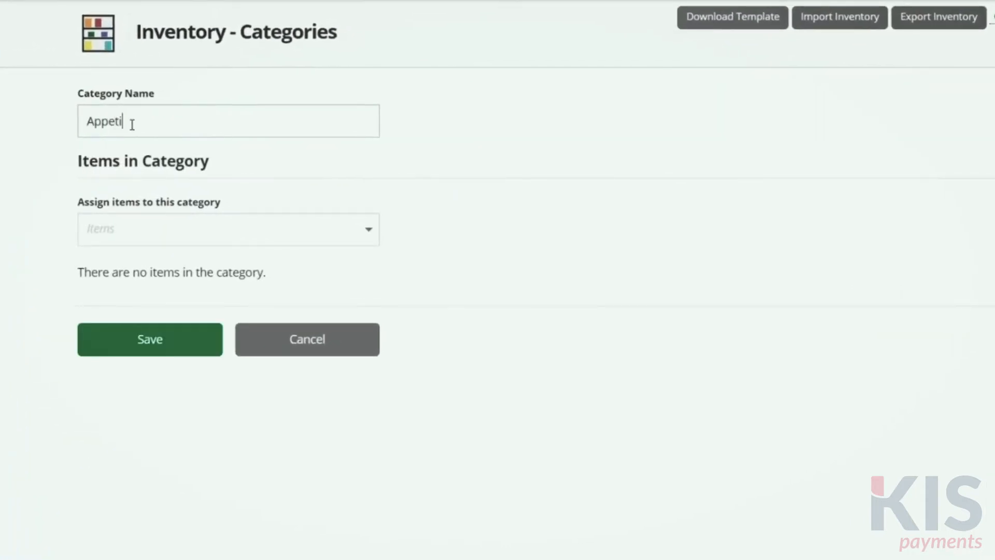
{"action": "left_click", "coordinate": [169, 344]}
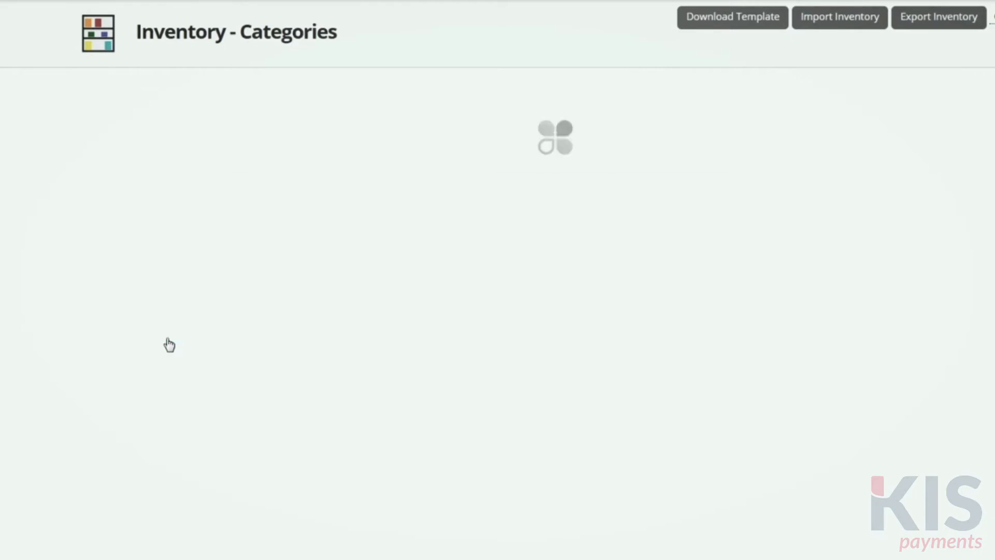
Add a second inventory category named "Drinks" and save it
{"action": "left_click", "coordinate": [156, 102]}
{"action": "left_click", "coordinate": [145, 118]}
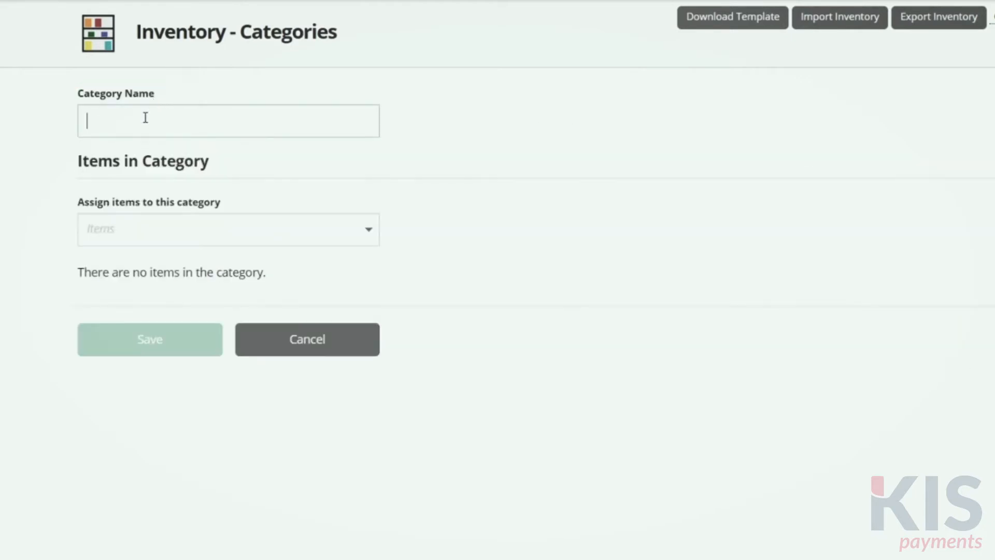
{"action": "type", "text": "Drinks"}
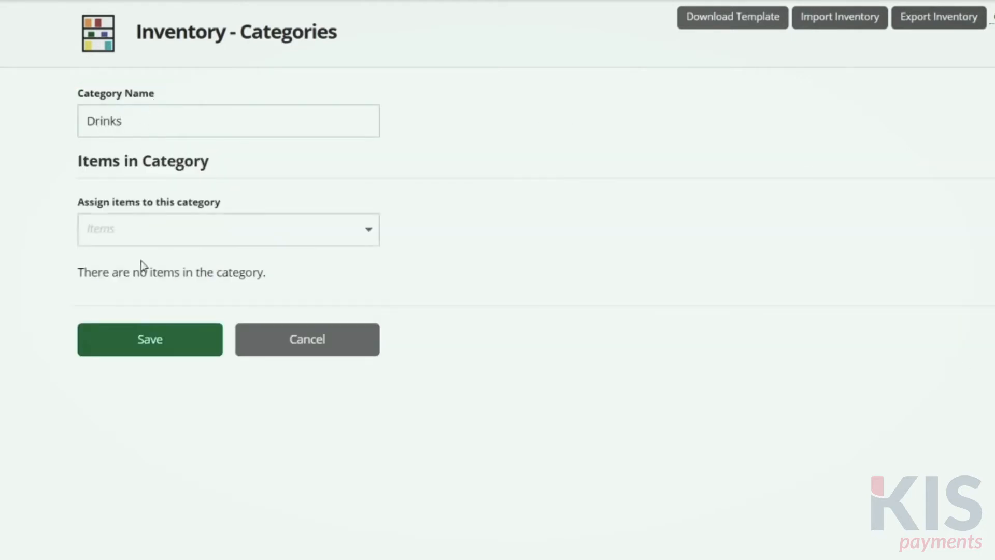
{"action": "left_click", "coordinate": [155, 343]}
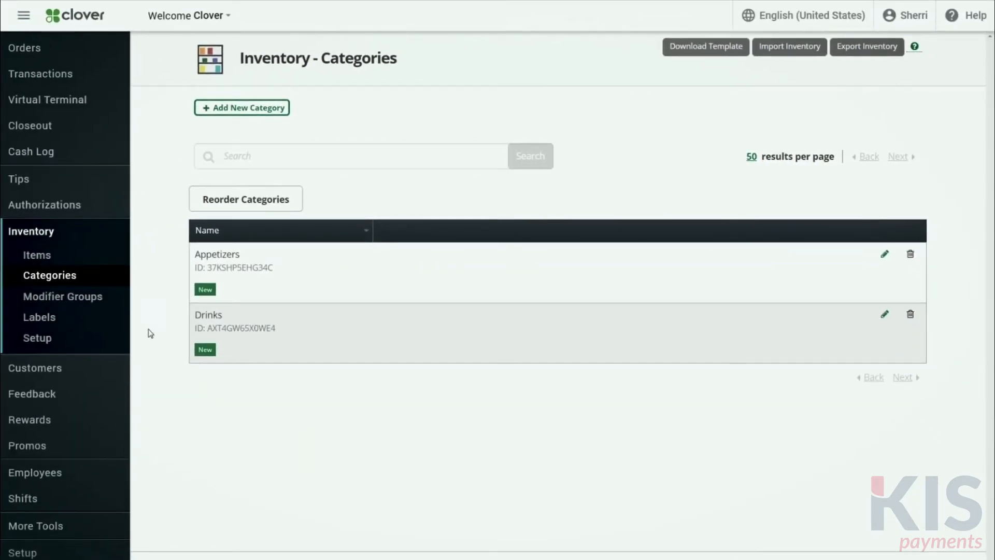
Create an inventory label named "Food" and save it
{"action": "left_click", "coordinate": [48, 323]}
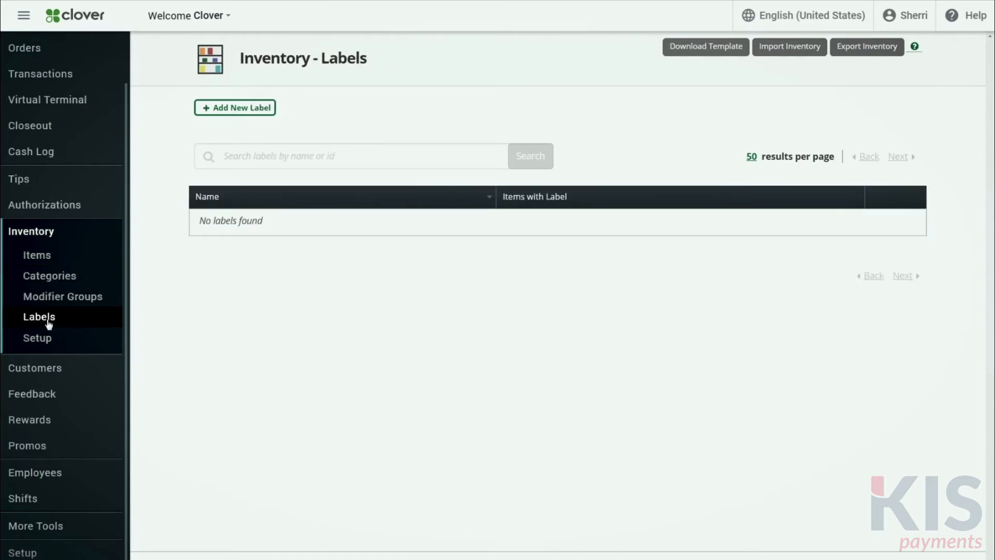
{"action": "left_click", "coordinate": [241, 110]}
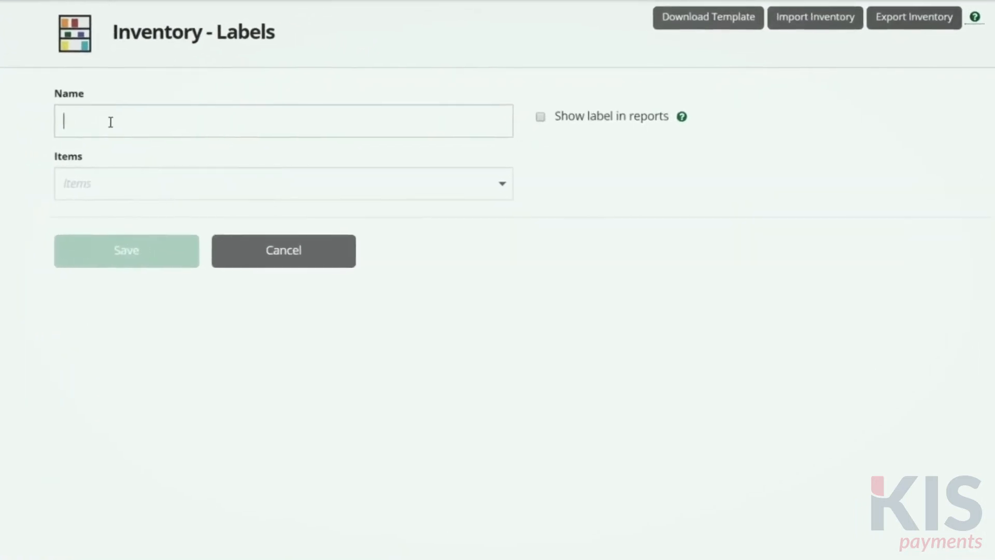
{"action": "type", "text": "Food"}
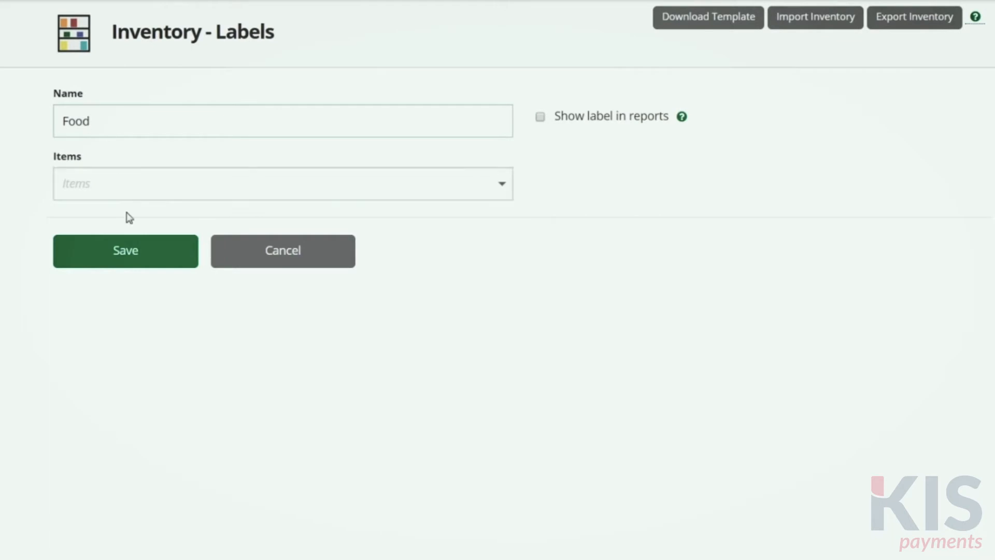
{"action": "left_click", "coordinate": [133, 251]}
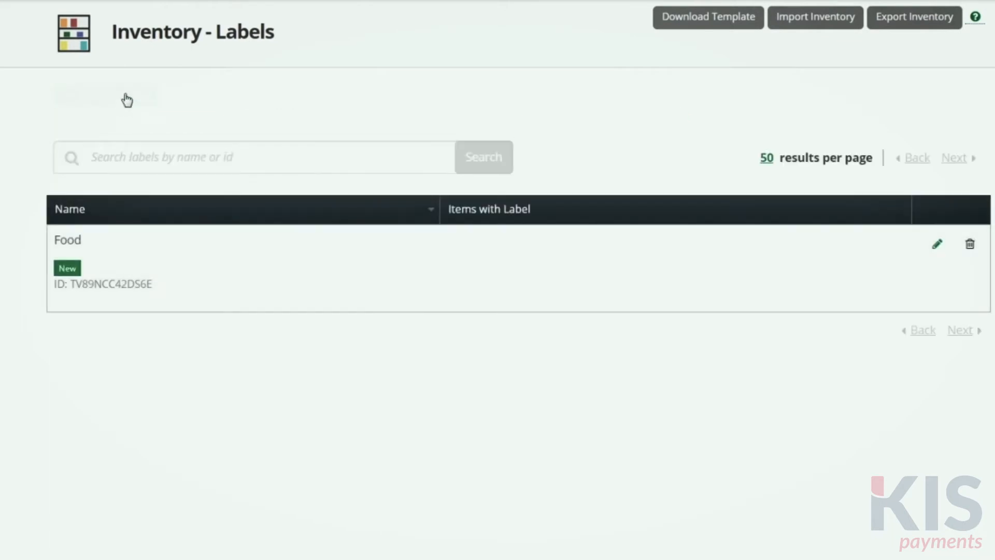
Create another inventory label named "Wine" and save it
{"action": "left_click", "coordinate": [127, 104]}
{"action": "left_click", "coordinate": [121, 119]}
{"action": "type", "text": "Wine"}
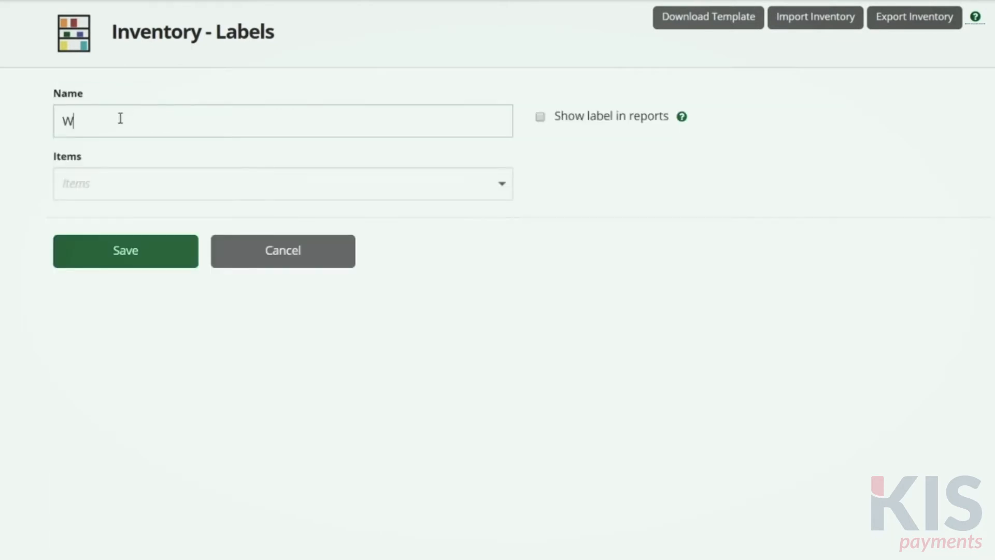
{"action": "left_click", "coordinate": [139, 252]}
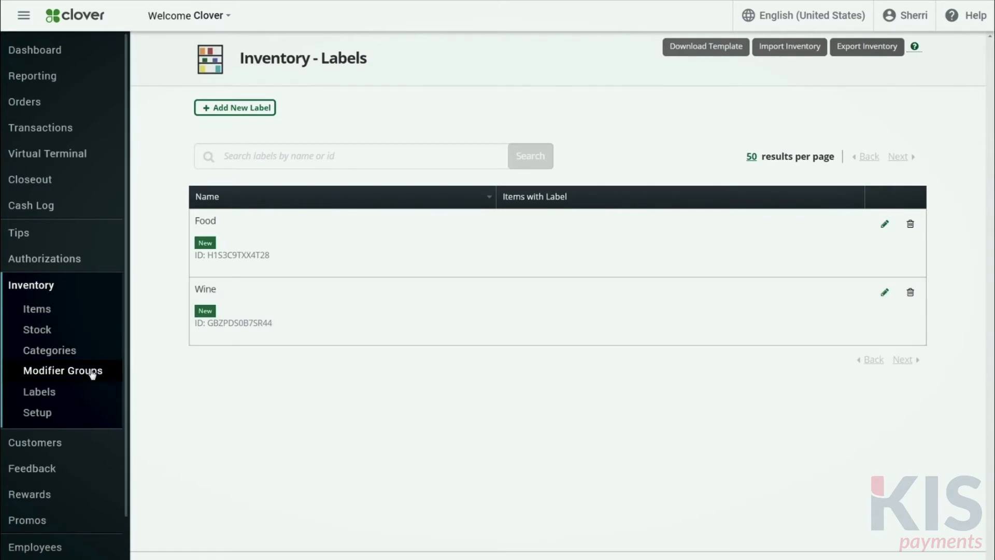
Start a new modifier group named "Add-ons" and add the modifier "add pickles" to it at $0.00
{"action": "left_click", "coordinate": [93, 373]}
{"action": "left_click", "coordinate": [258, 110]}
{"action": "left_click", "coordinate": [254, 134]}
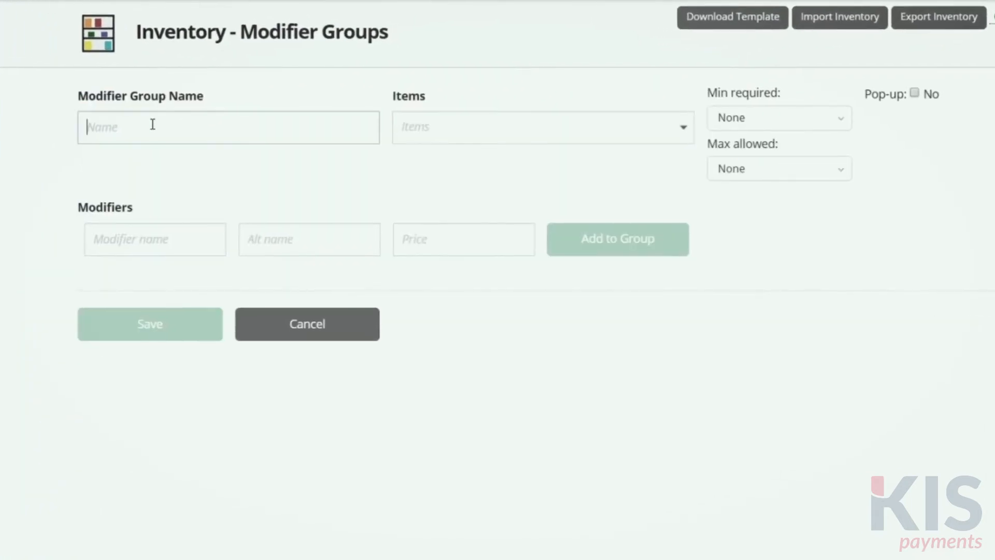
{"action": "type", "text": "Add-ons"}
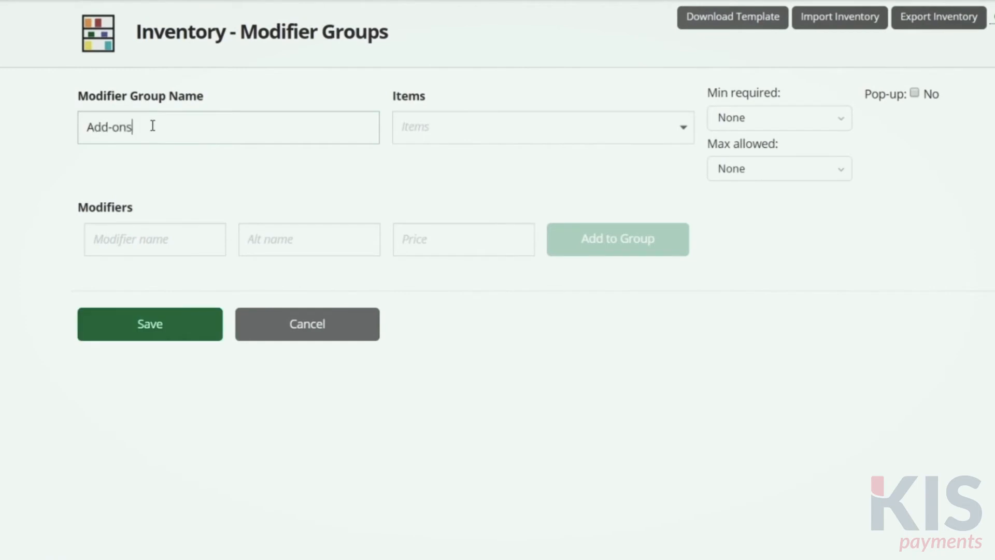
{"action": "left_click", "coordinate": [190, 251]}
{"action": "type", "text": "add pickl"}
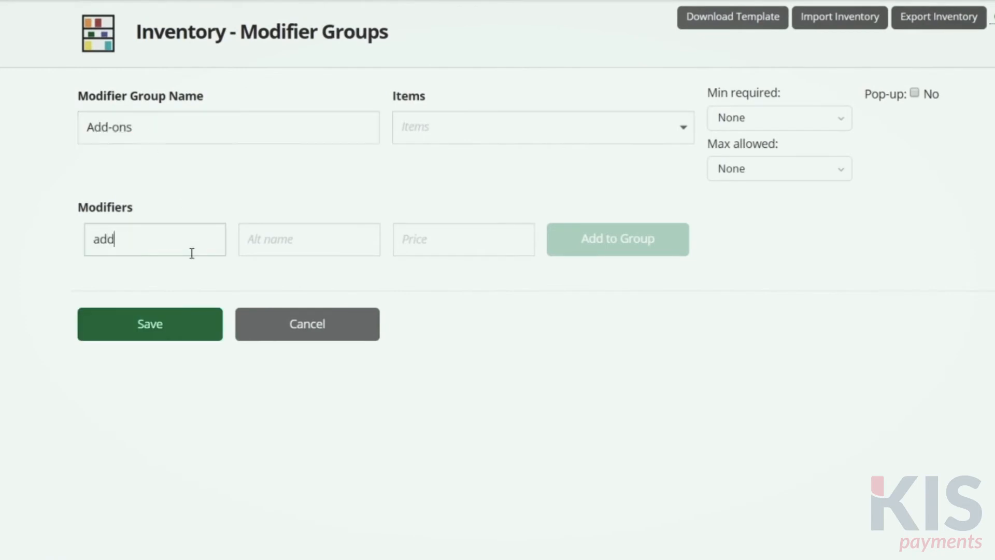
{"action": "type", "text": "es"}
{"action": "key", "text": "Return"}
Add the modifier "extra mayonnaise" to the Add-ons group at a price of $0.00
{"action": "left_click", "coordinate": [169, 293]}
{"action": "type", "text": "extra may"}
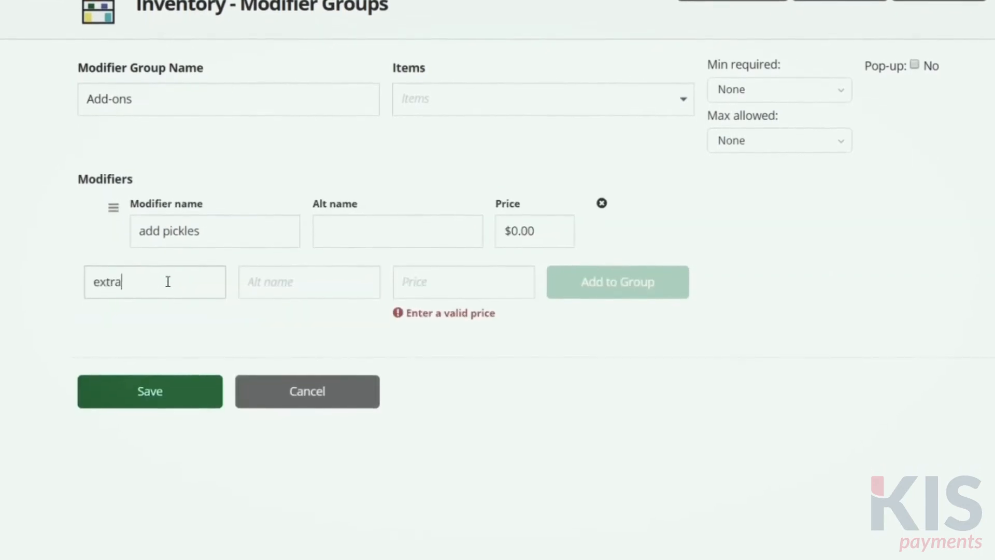
{"action": "type", "text": "onnaise"}
{"action": "left_click", "coordinate": [439, 283]}
{"action": "type", "text": "0"}
{"action": "left_click", "coordinate": [611, 261]}
Add the modifier "extra avocado" to the Add-ons group for $1.00 and save the modifier group
{"action": "left_click", "coordinate": [151, 342]}
{"action": "type", "text": "extra avocado"}
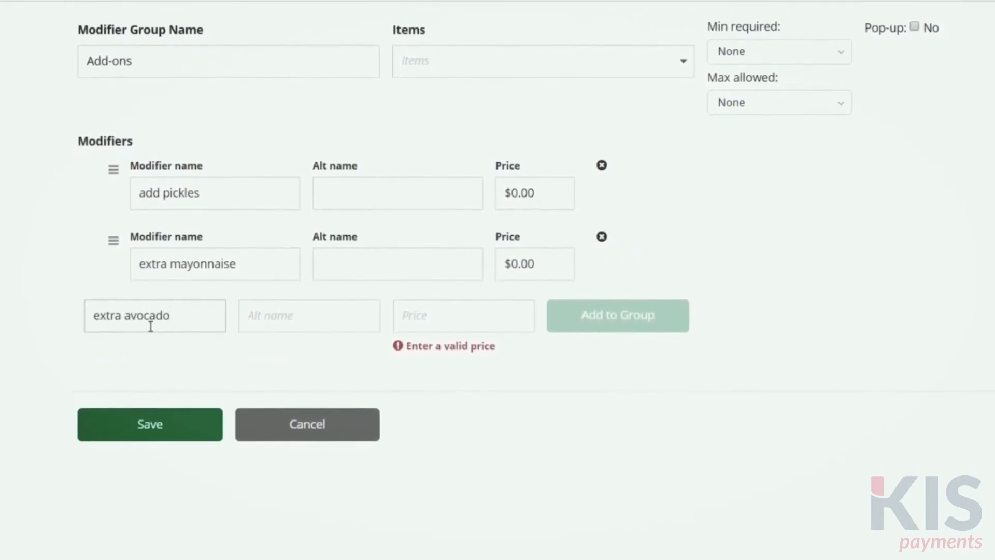
{"action": "left_click", "coordinate": [479, 314]}
{"action": "type", "text": "1"}
{"action": "left_click", "coordinate": [634, 323]}
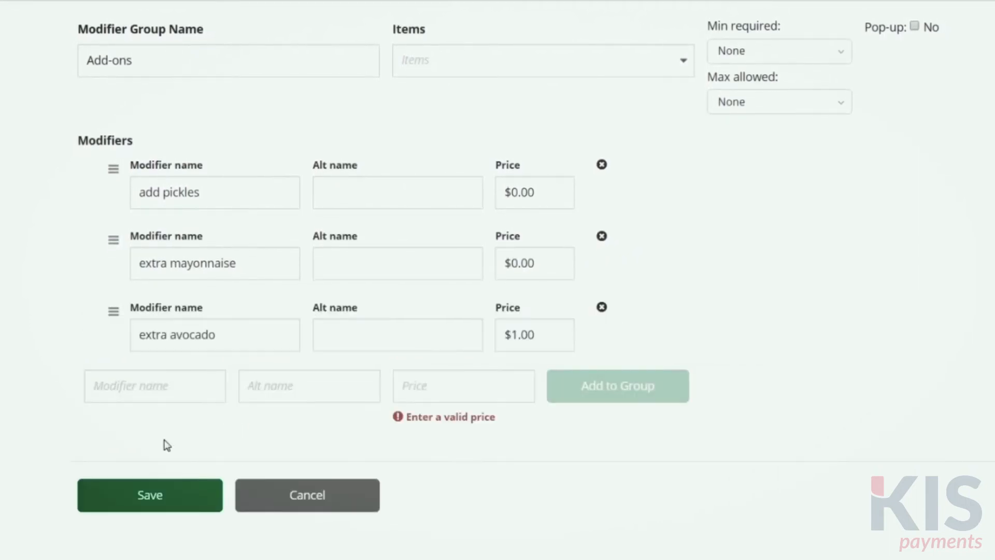
{"action": "left_click", "coordinate": [162, 496]}
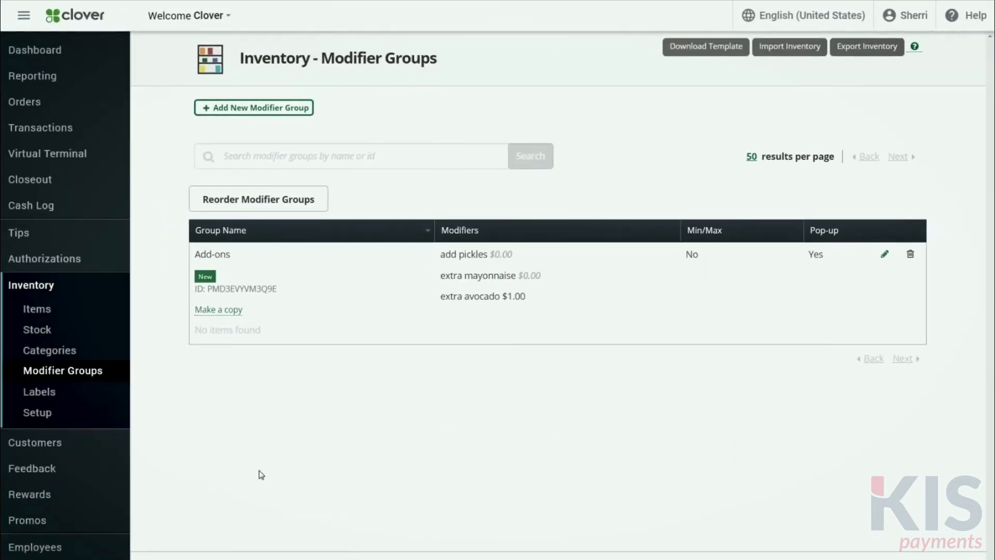
Start a new inventory item named "Club Sandwich" with a fixed price of $8.00
{"action": "left_click", "coordinate": [50, 314]}
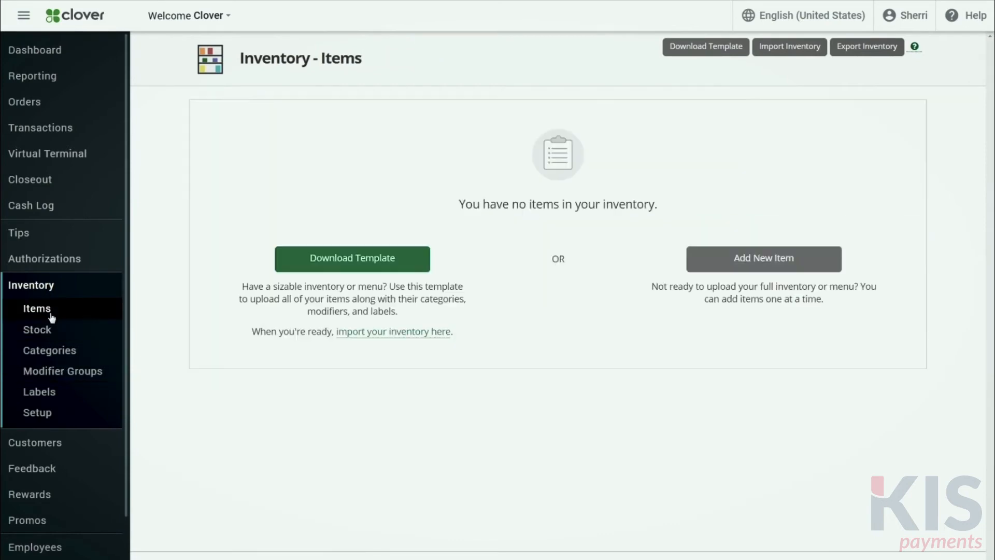
{"action": "left_click", "coordinate": [732, 271]}
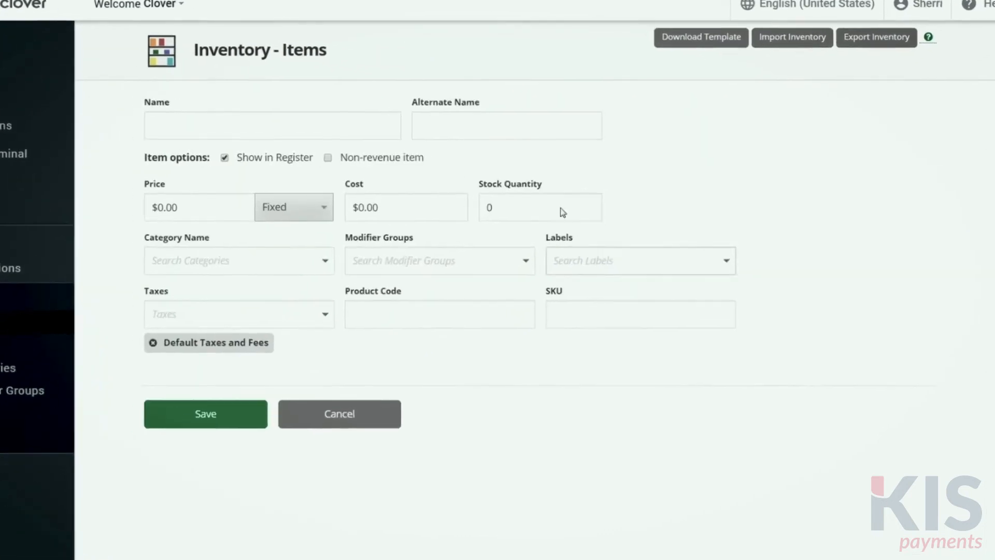
{"action": "left_click", "coordinate": [355, 131]}
{"action": "type", "text": "Cl"}
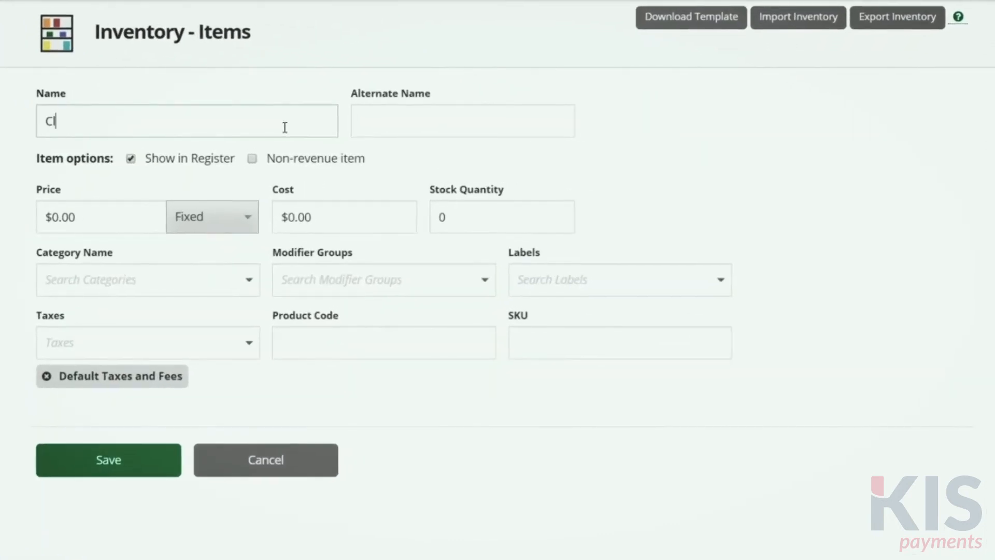
{"action": "type", "text": "ub Sandwich"}
{"action": "left_click", "coordinate": [122, 220]}
{"action": "key", "text": "BackSpace"}
{"action": "key", "text": "BackSpace"}
{"action": "key", "text": "BackSpace"}
{"action": "key", "text": "BackSpace"}
{"action": "type", "text": "8.00"}
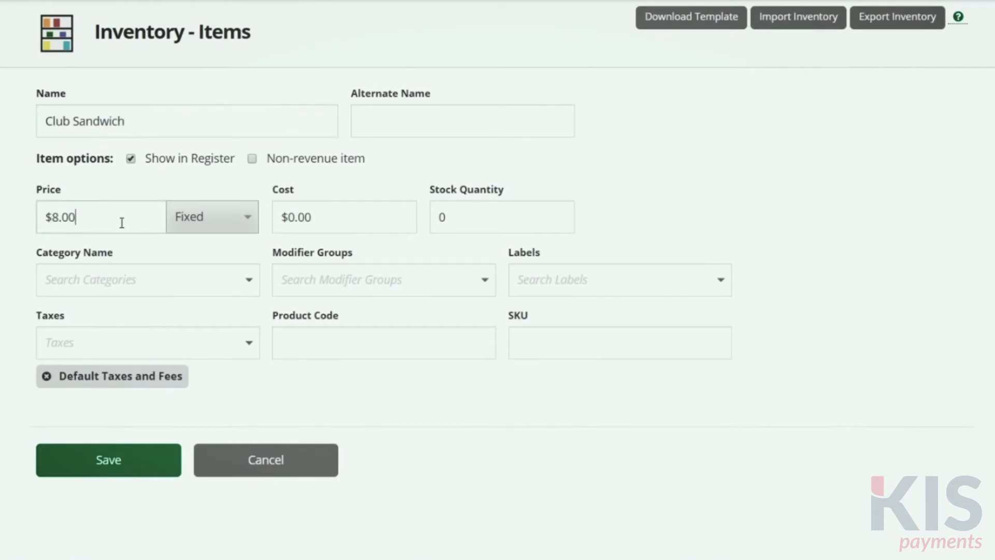
Assign the Club Sandwich to the Food category, the Add-ons modifier group and the Food label, and save the item
{"action": "left_click", "coordinate": [238, 280]}
{"action": "left_click", "coordinate": [66, 340]}
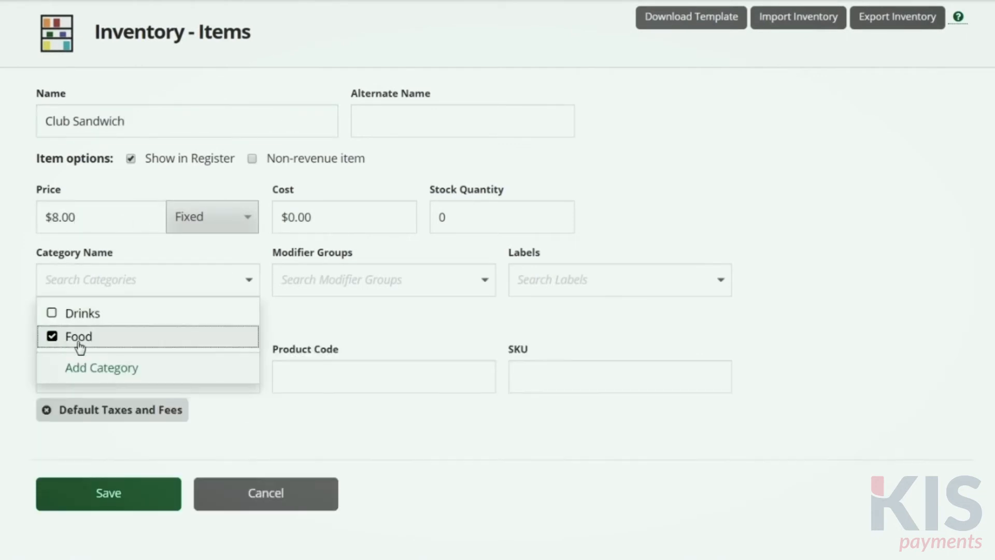
{"action": "left_click", "coordinate": [482, 280]}
{"action": "left_click", "coordinate": [342, 317]}
{"action": "left_click", "coordinate": [648, 279]}
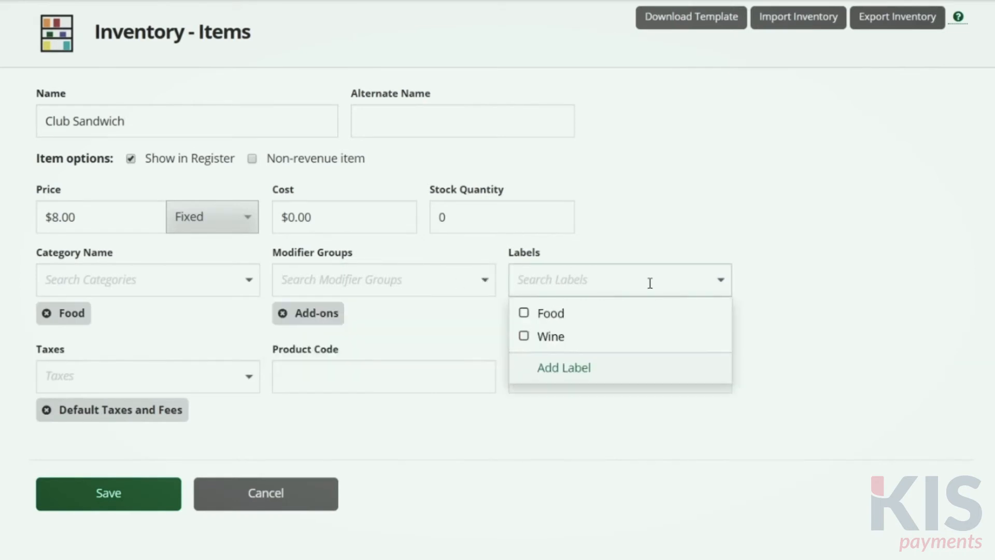
{"action": "left_click", "coordinate": [559, 317]}
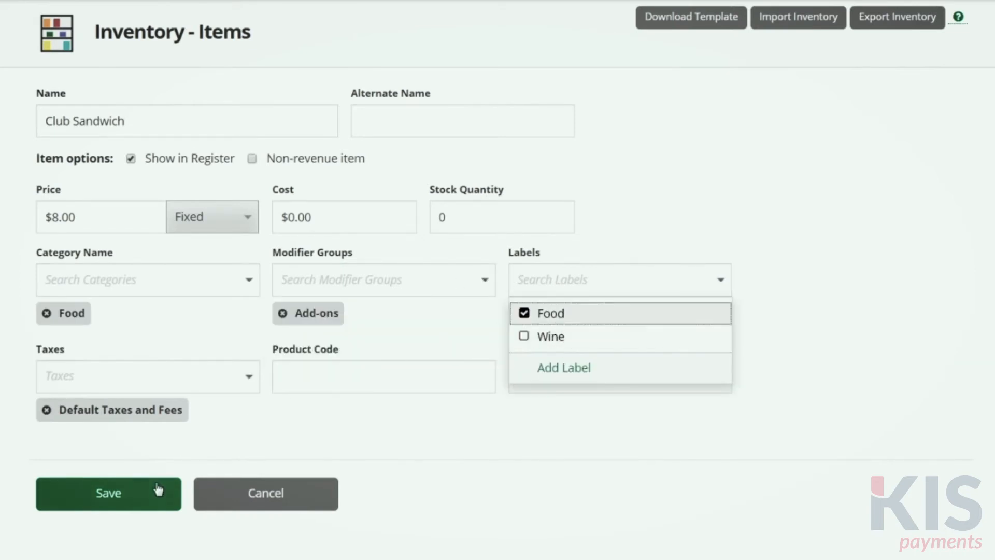
{"action": "left_click", "coordinate": [157, 489]}
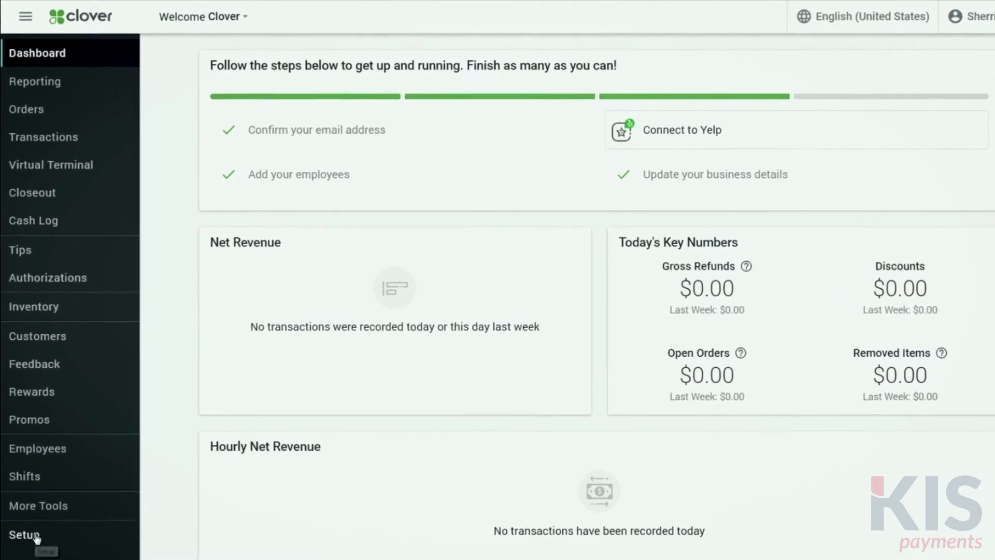
In the Orders setup, enable notes on orders and automatic grouping of similar items, and save the settings
{"action": "left_click", "coordinate": [34, 513]}
{"action": "left_click", "coordinate": [47, 331]}
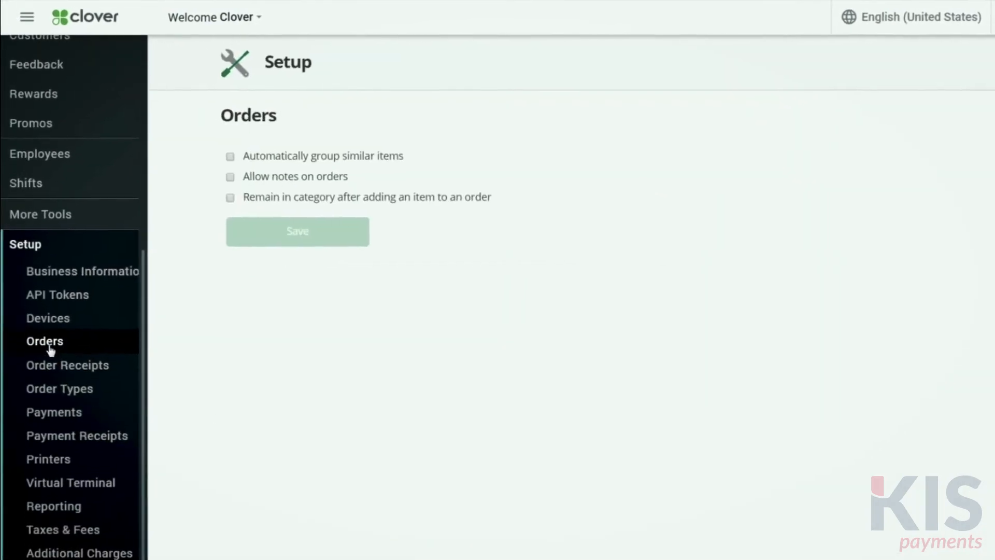
{"action": "left_click", "coordinate": [246, 188]}
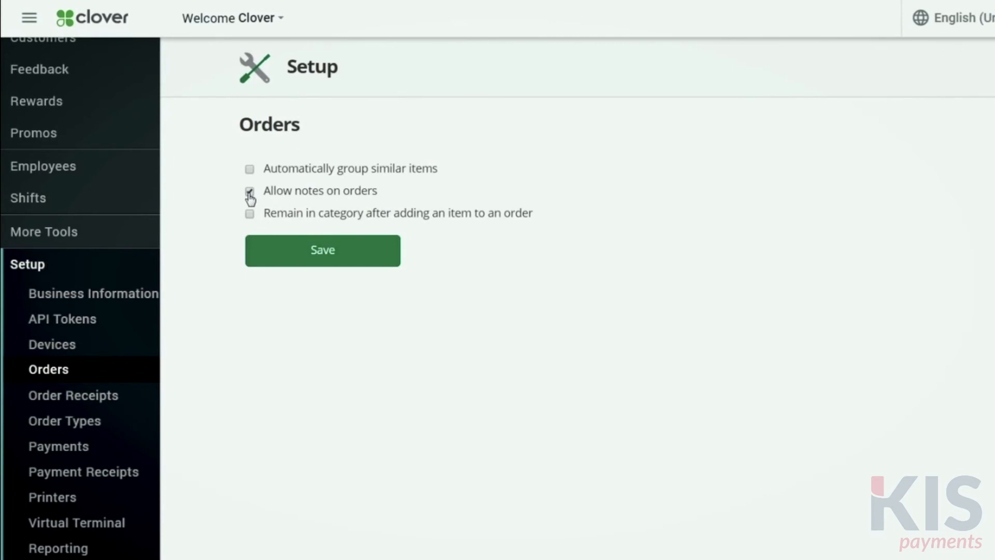
{"action": "left_click", "coordinate": [250, 171]}
{"action": "left_click", "coordinate": [305, 256]}
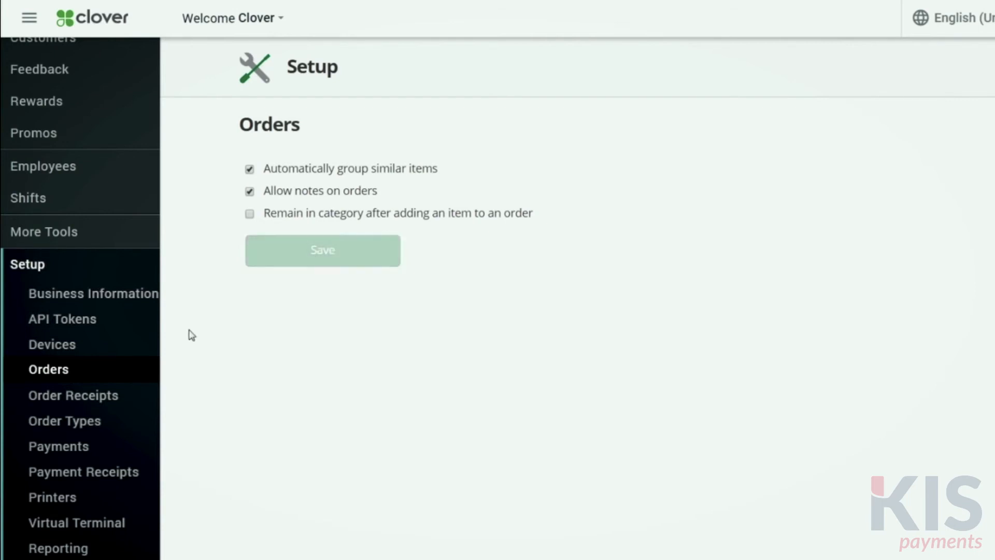
Open the Order Receipts setup page
{"action": "left_click", "coordinate": [94, 399]}
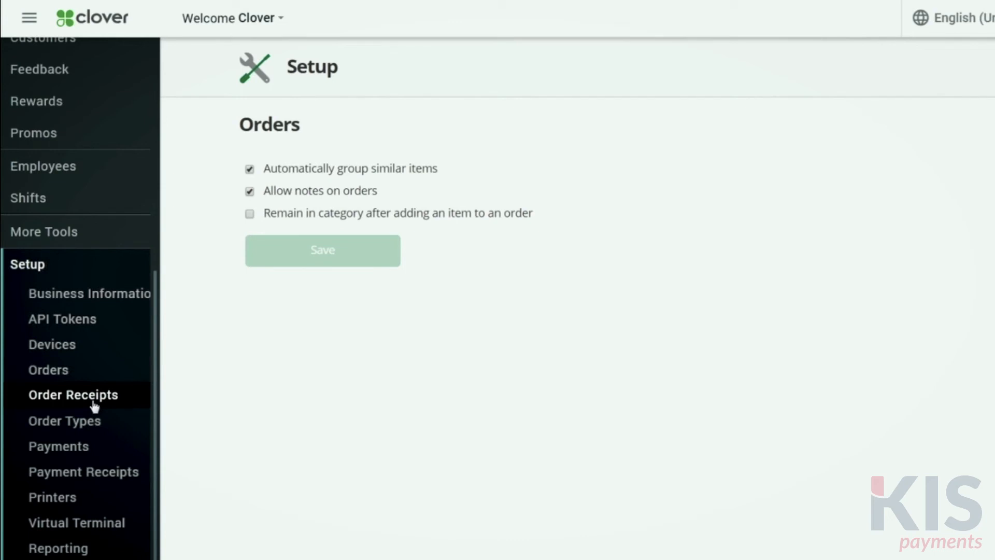
{"action": "left_click", "coordinate": [94, 399]}
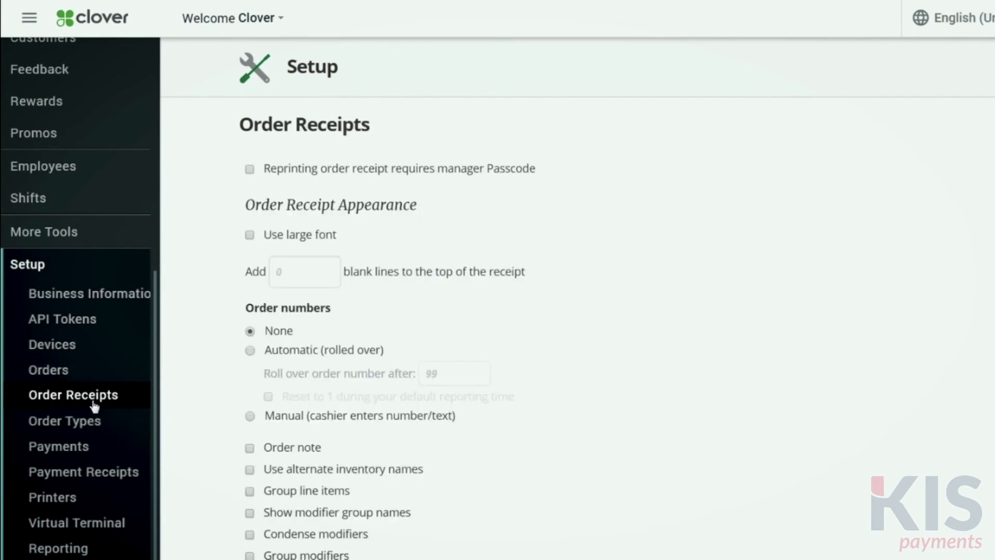
Try automatic rolled-over order numbers on order receipts, and switch to Manual, where the cashier enters the number or text
{"action": "left_click", "coordinate": [250, 351]}
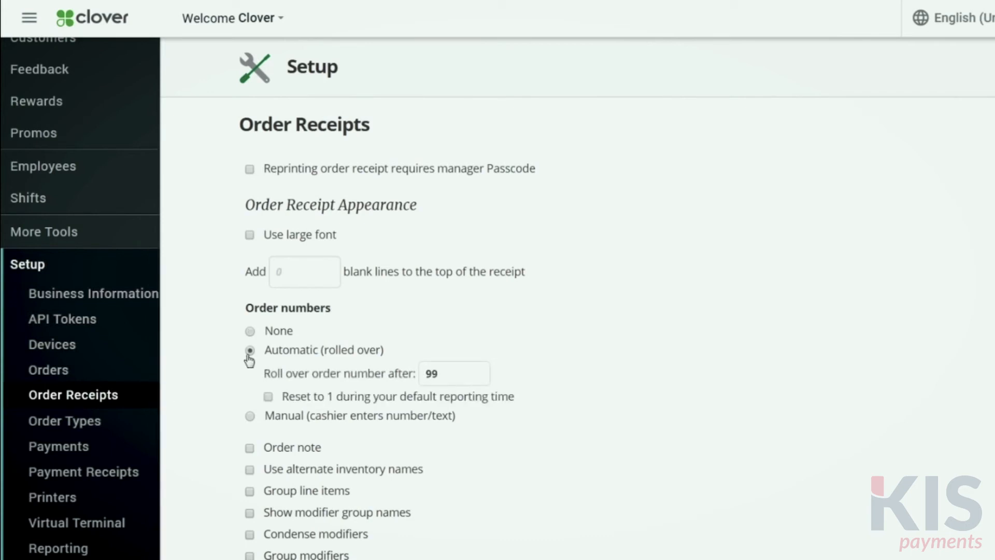
{"action": "left_click", "coordinate": [250, 417]}
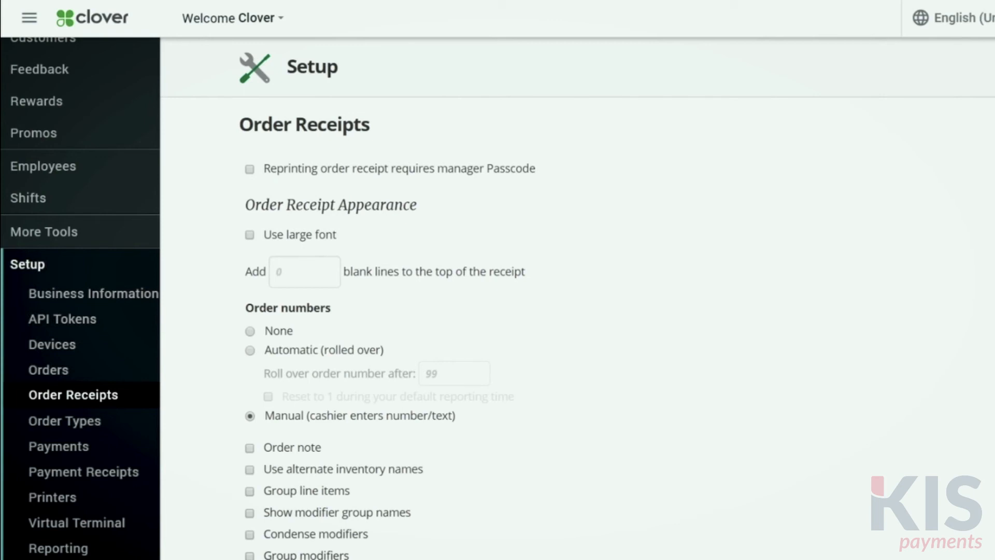
In the Order Types setup, create and save an order type named "Bar"
{"action": "left_click", "coordinate": [102, 425]}
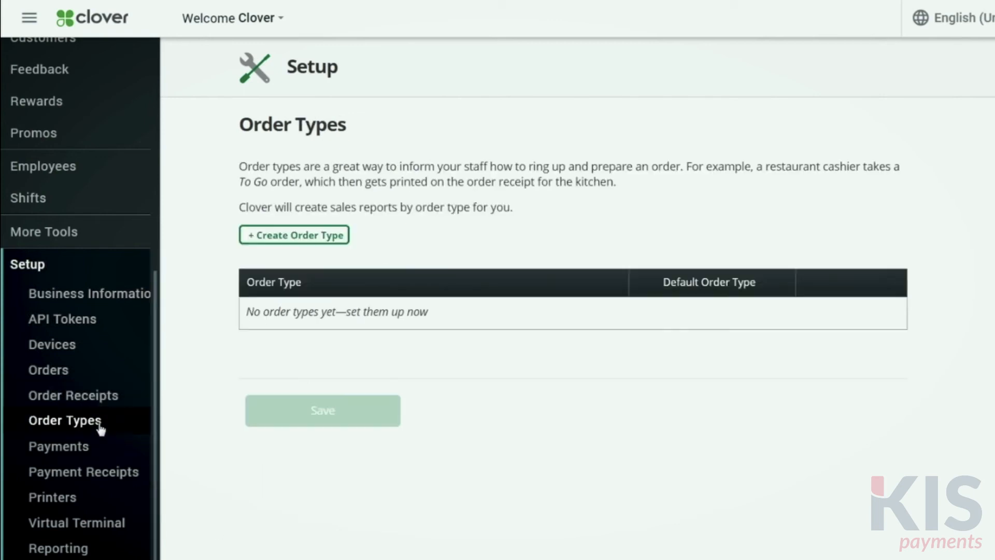
{"action": "left_click", "coordinate": [291, 238]}
{"action": "left_click", "coordinate": [282, 250]}
{"action": "type", "text": "Bar"}
{"action": "left_click", "coordinate": [329, 299]}
Create an order type named "To-Go", make it the default order type, and save the order types
{"action": "left_click", "coordinate": [302, 243]}
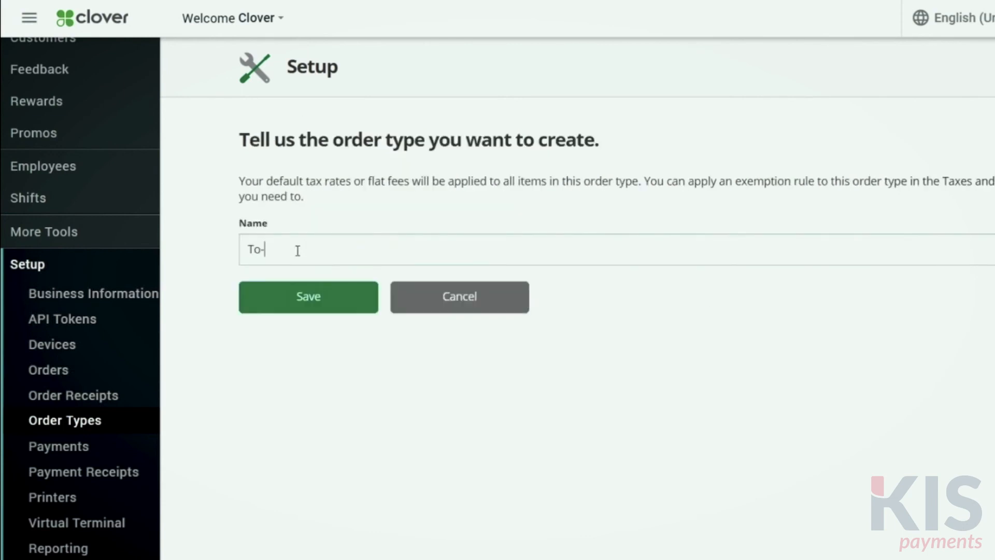
{"action": "left_click", "coordinate": [344, 304]}
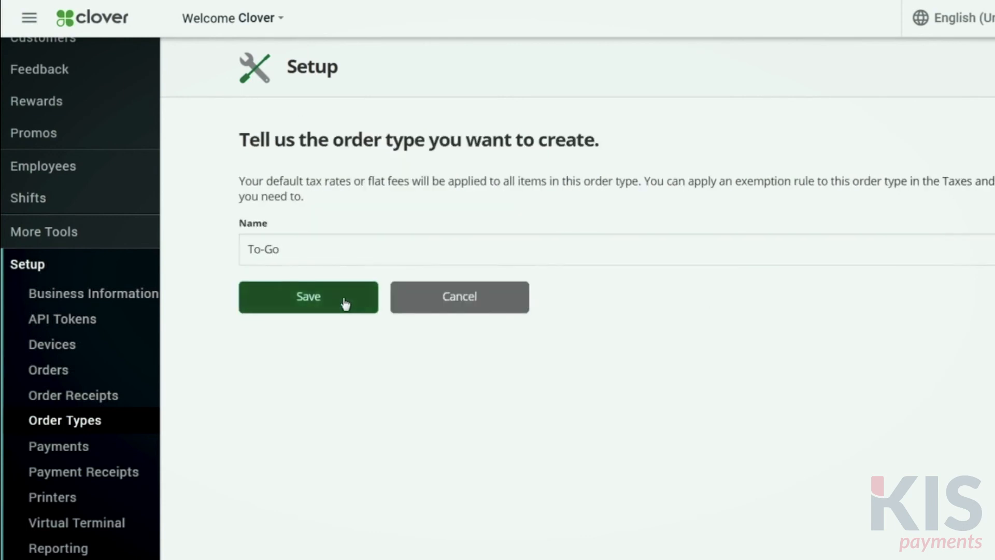
{"action": "left_click", "coordinate": [712, 347]}
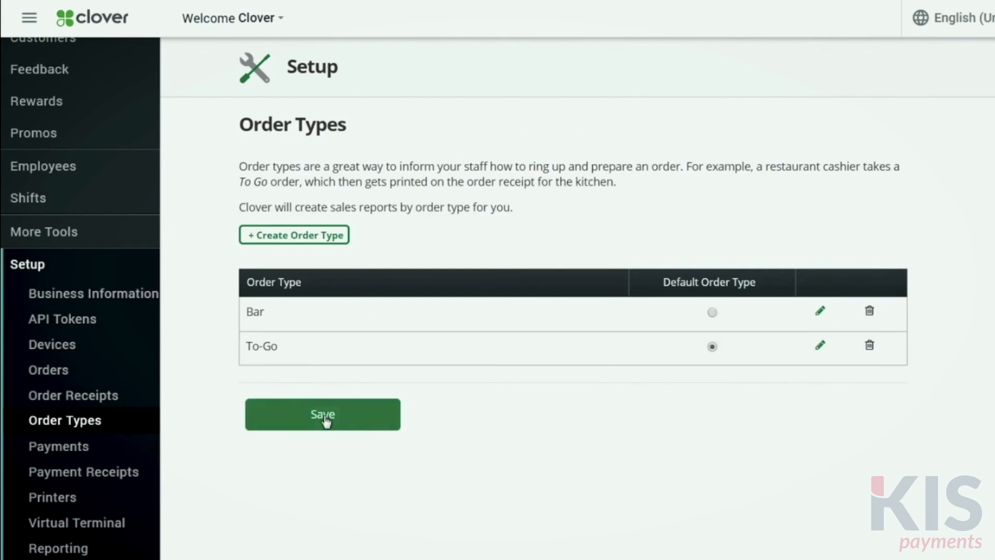
{"action": "left_click", "coordinate": [325, 418]}
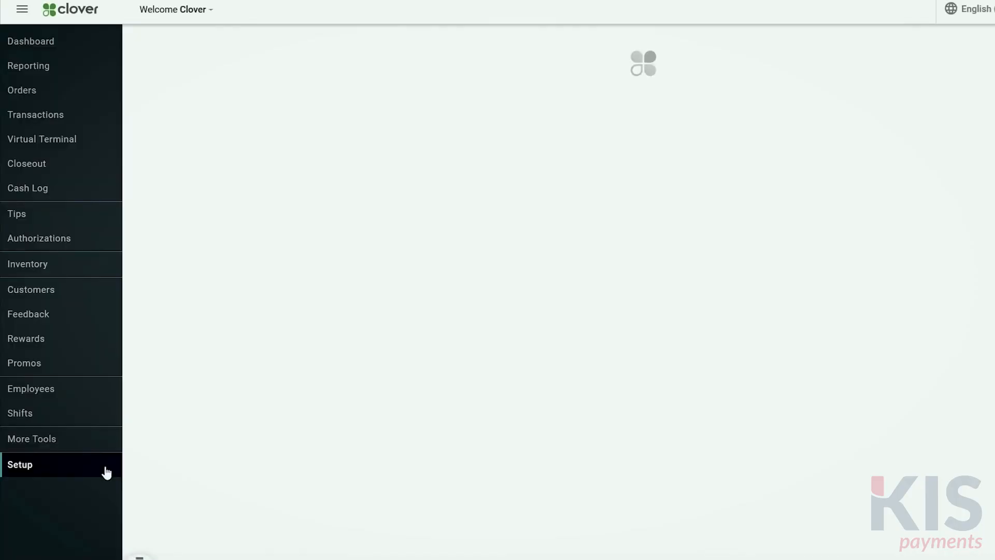
In the Payments setup, enable Fast Pay with Cash in Register, accept Cash and External Gift Card tenders, and save the settings
{"action": "left_click", "coordinate": [105, 413]}
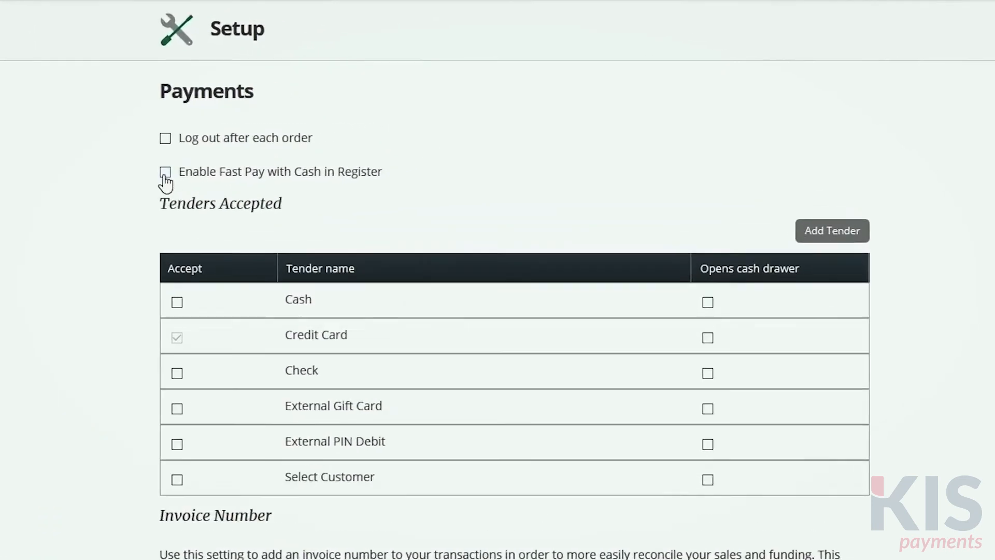
{"action": "left_click", "coordinate": [303, 150]}
{"action": "left_click", "coordinate": [146, 314]}
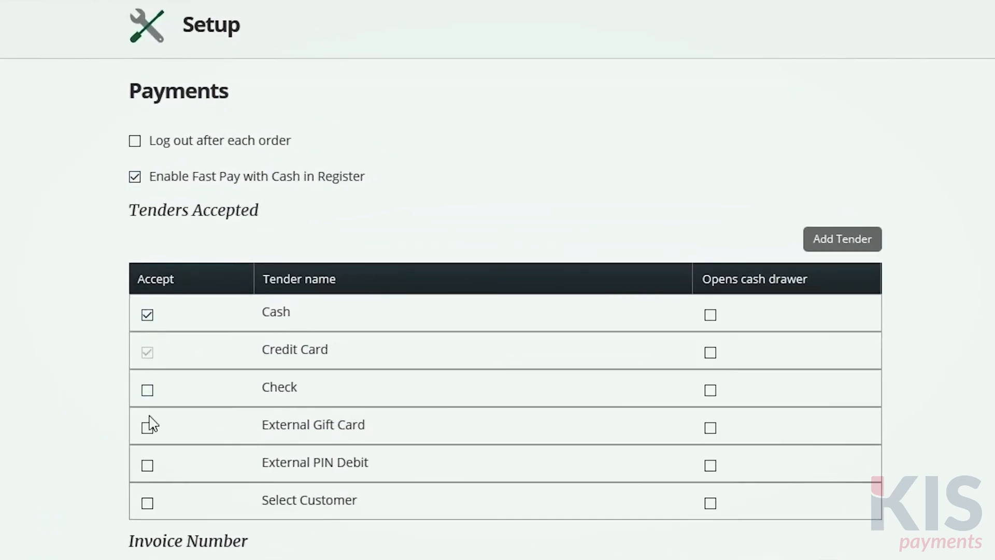
{"action": "left_click", "coordinate": [150, 435]}
{"action": "scroll", "coordinate": [418, 549], "scroll_direction": "down", "scroll_amount": 5}
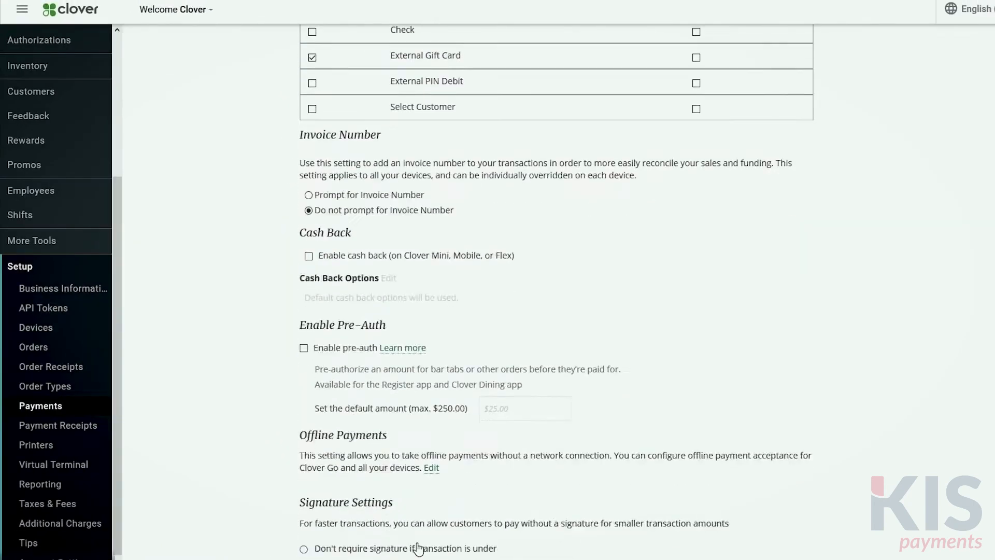
{"action": "scroll", "coordinate": [418, 549], "scroll_direction": "down", "scroll_amount": 2}
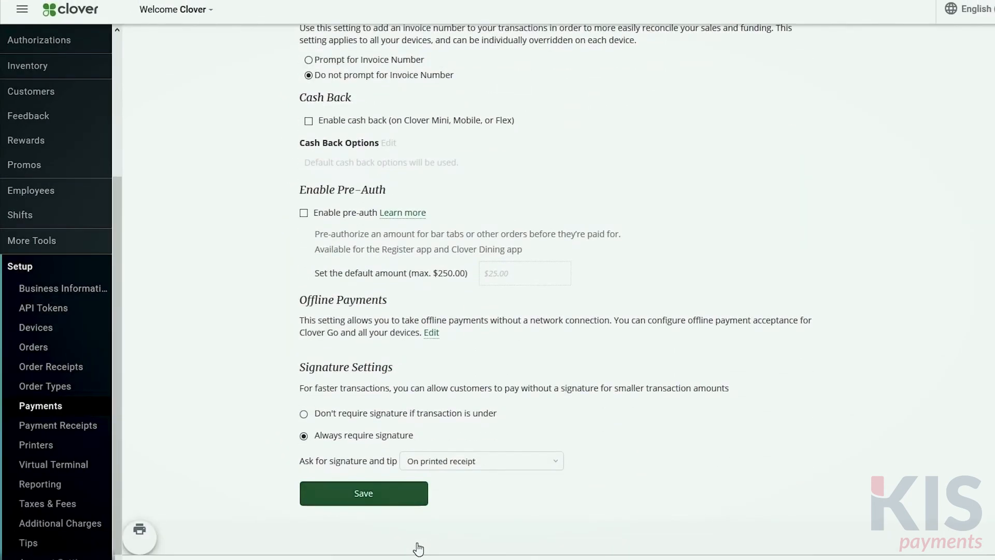
{"action": "left_click", "coordinate": [412, 502]}
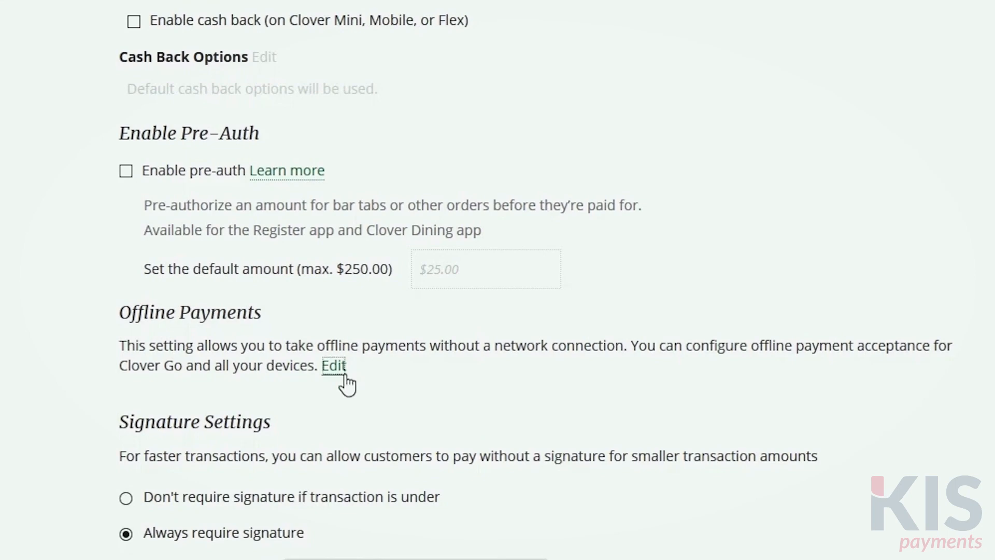
Open the Offline Payments settings for editing
{"action": "left_click", "coordinate": [342, 368]}
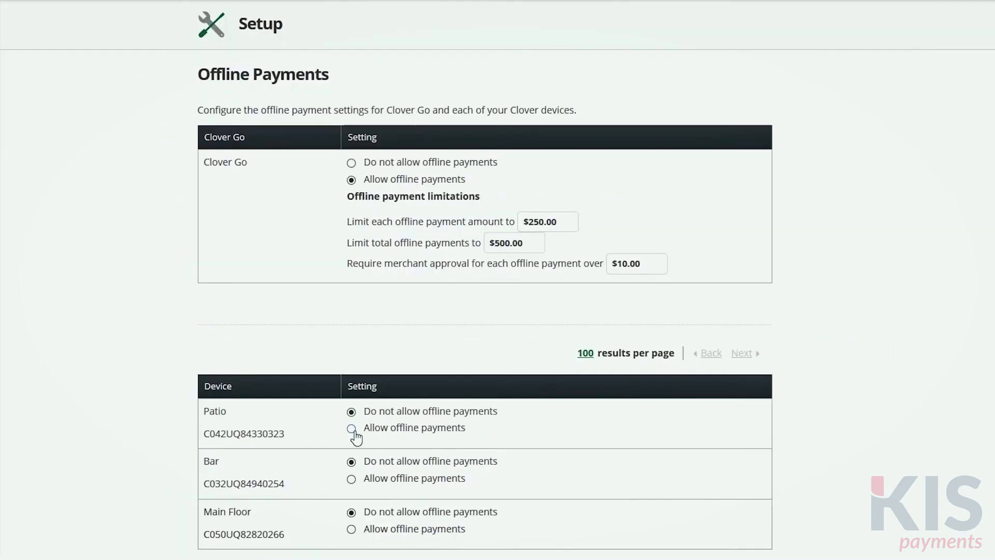